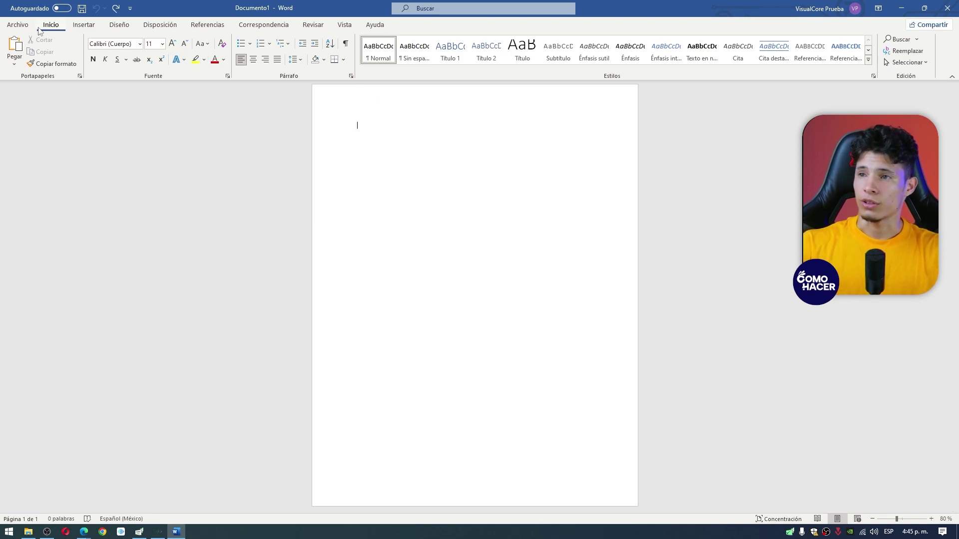
# - Insert the blue game-controller photo from this computer onto the blank page
pyautogui.click(81, 25)
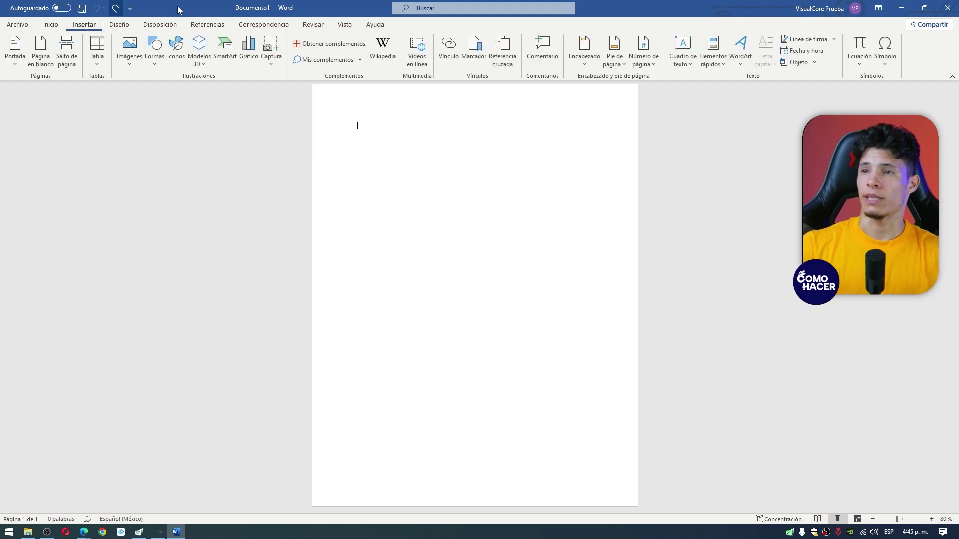
pyautogui.click(137, 68)
pyautogui.click(161, 93)
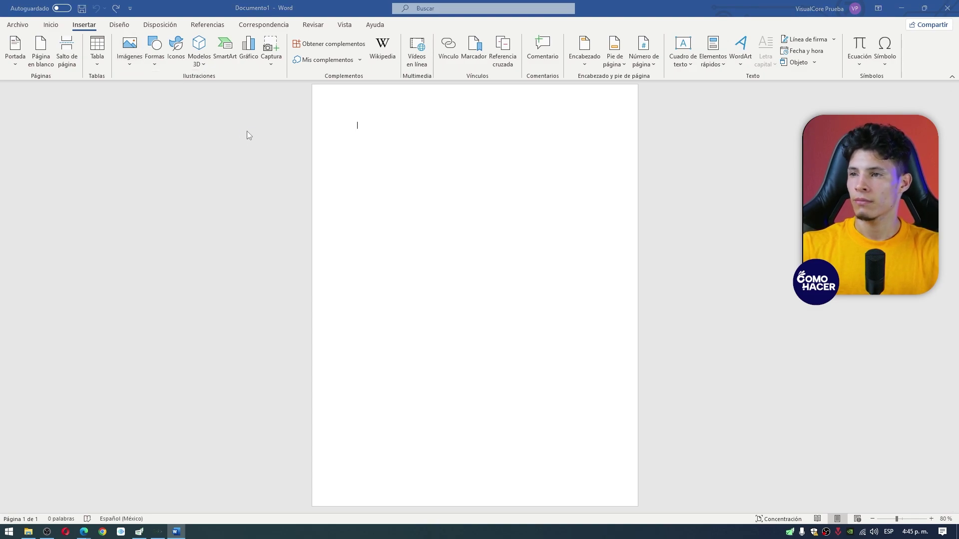
pyautogui.click(226, 115)
pyautogui.click(388, 250)
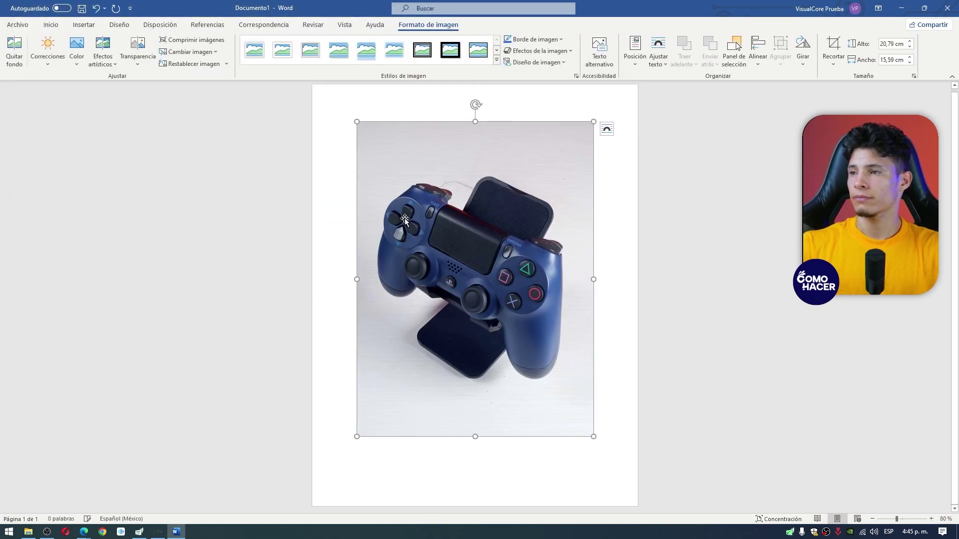
pyautogui.click(607, 131)
# - Float the controller photo in front of text, shrink it to 3.5 cm, and duplicate it alongside
pyautogui.click(607, 131)
pyautogui.moveTo(410, 215)
pyautogui.mouseDown()
pyautogui.moveTo(464, 253)
pyautogui.moveTo(412, 216)
pyautogui.moveTo(481, 209)
pyautogui.moveTo(483, 199)
pyautogui.mouseUp()
pyautogui.click(424, 137)
pyautogui.hotkey('ctrl', 'z')
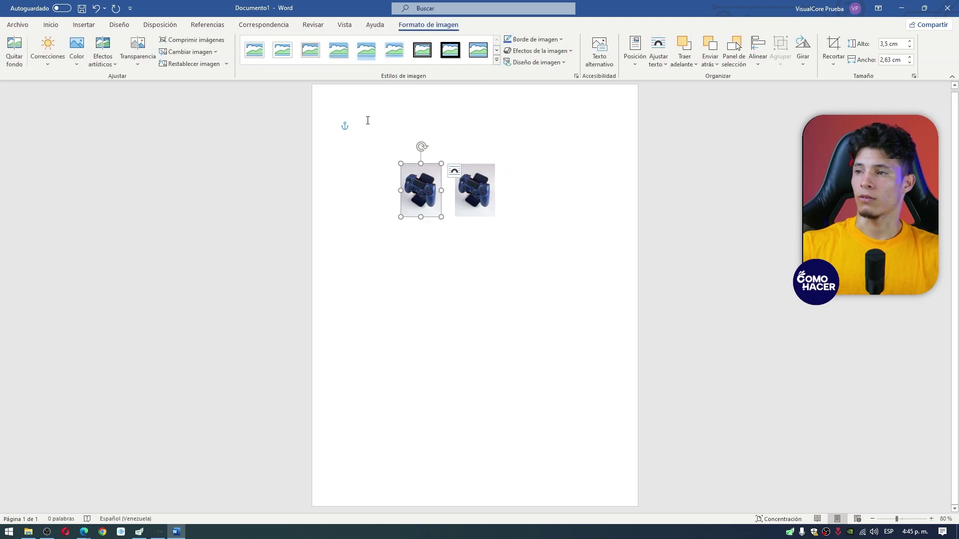
# - Select both controller photos and bring up the Picture Format tools
pyautogui.click(462, 141)
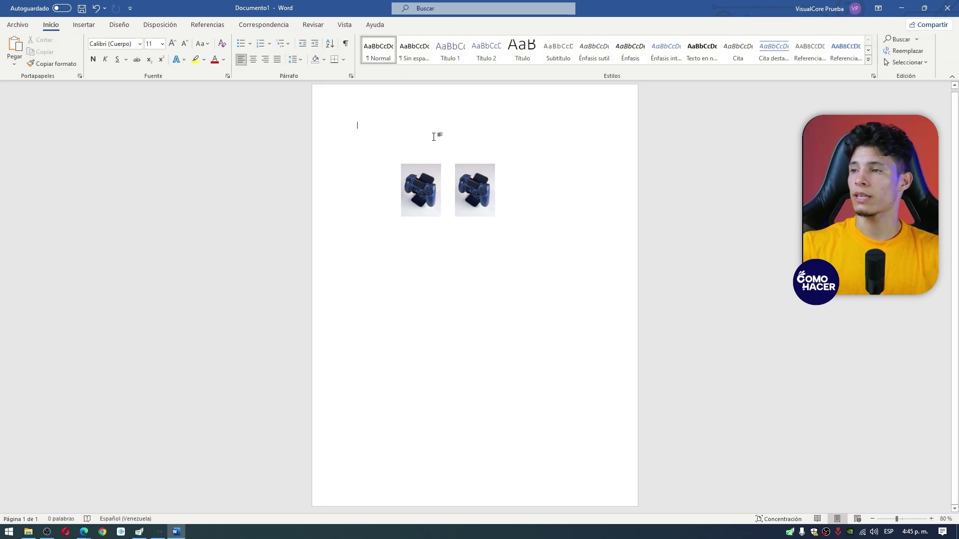
pyautogui.click(427, 188)
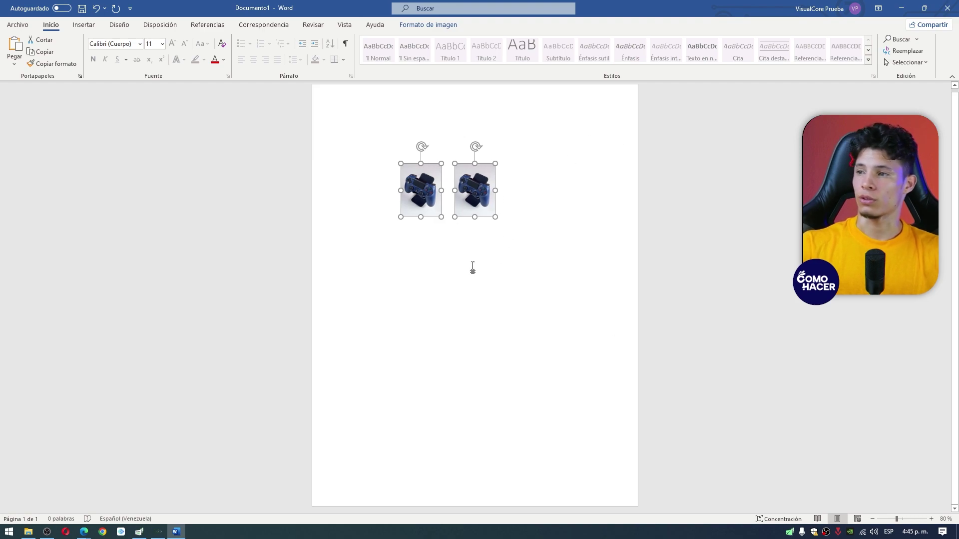
pyautogui.click(454, 246)
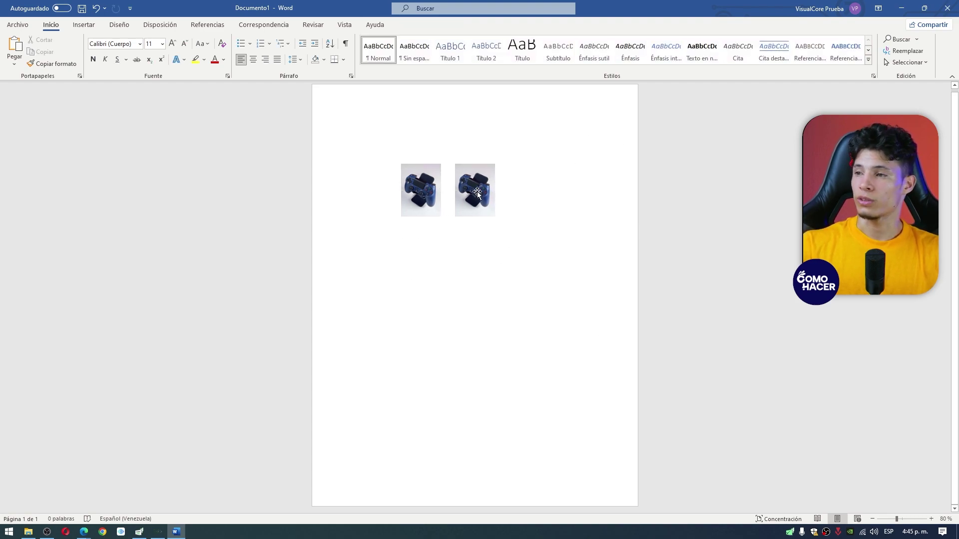
pyautogui.click(429, 197)
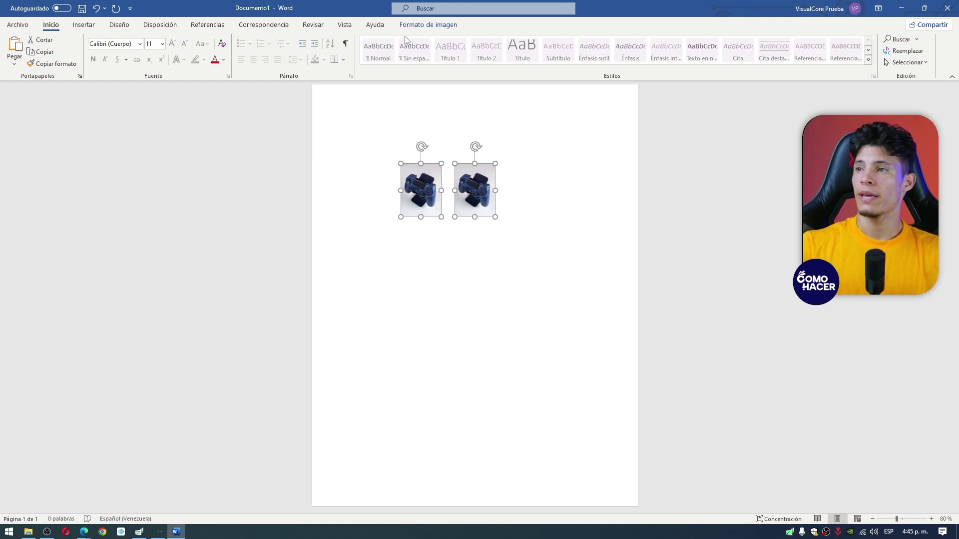
pyautogui.click(421, 26)
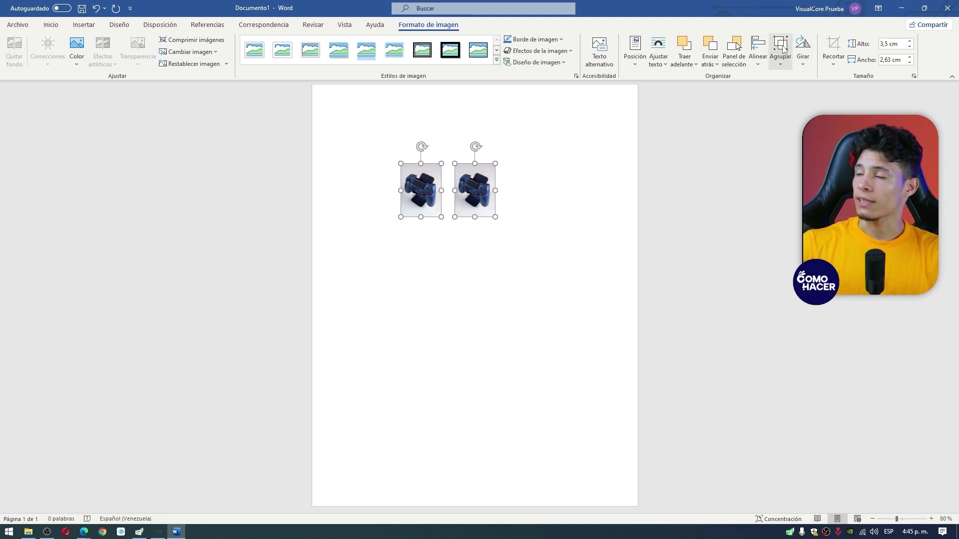
# - Group the two photos, move the group to the top-centre, and set it In Line with Text
pyautogui.click(780, 63)
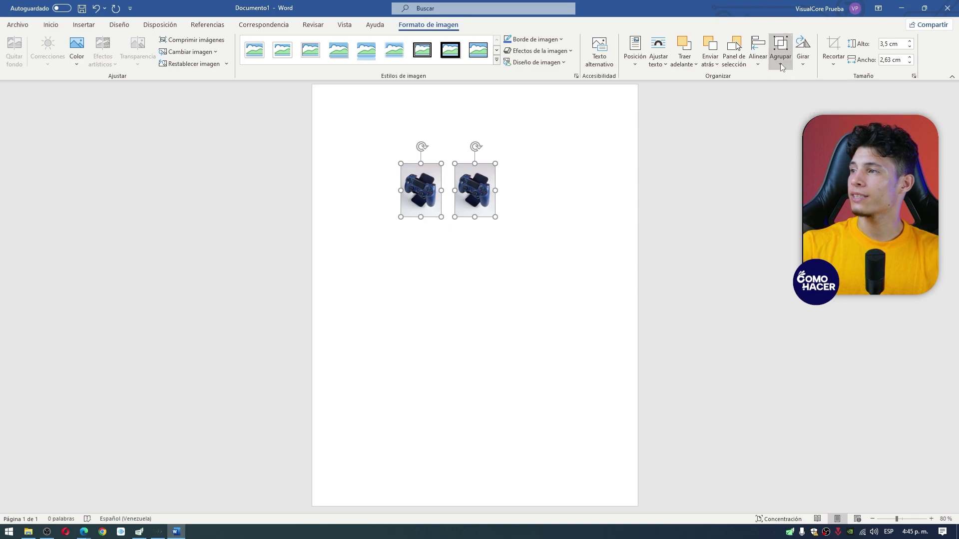
pyautogui.click(792, 79)
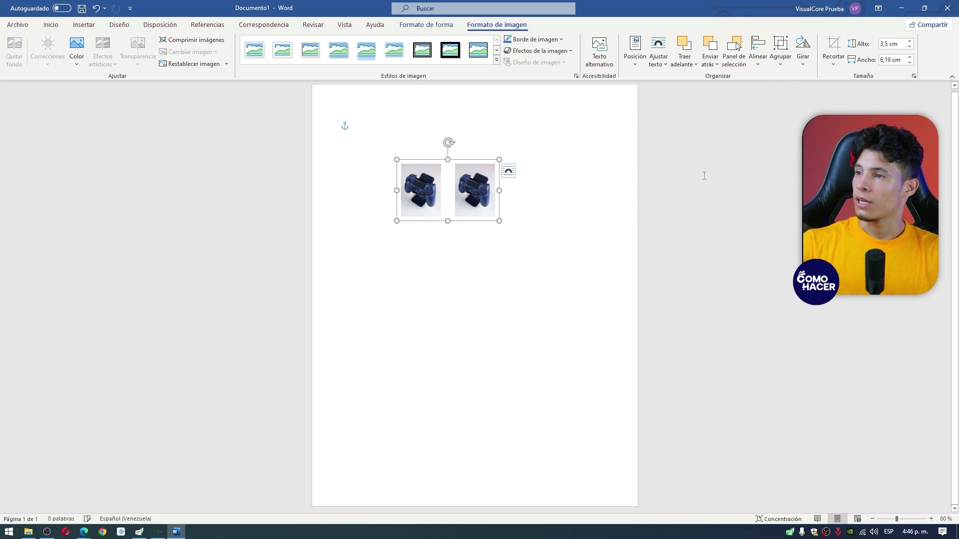
pyautogui.click(482, 226)
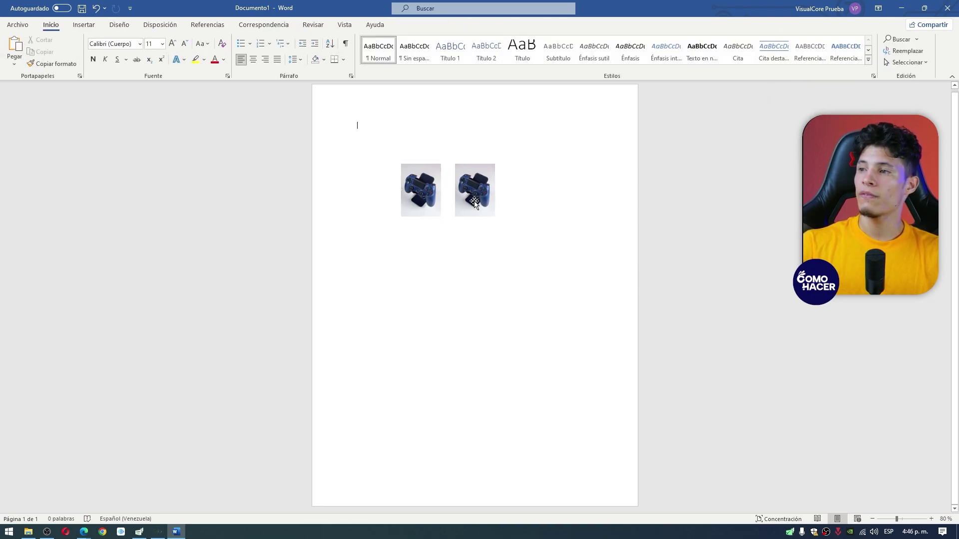
pyautogui.moveTo(449, 193)
pyautogui.mouseDown()
pyautogui.moveTo(520, 280)
pyautogui.moveTo(474, 218)
pyautogui.mouseUp()
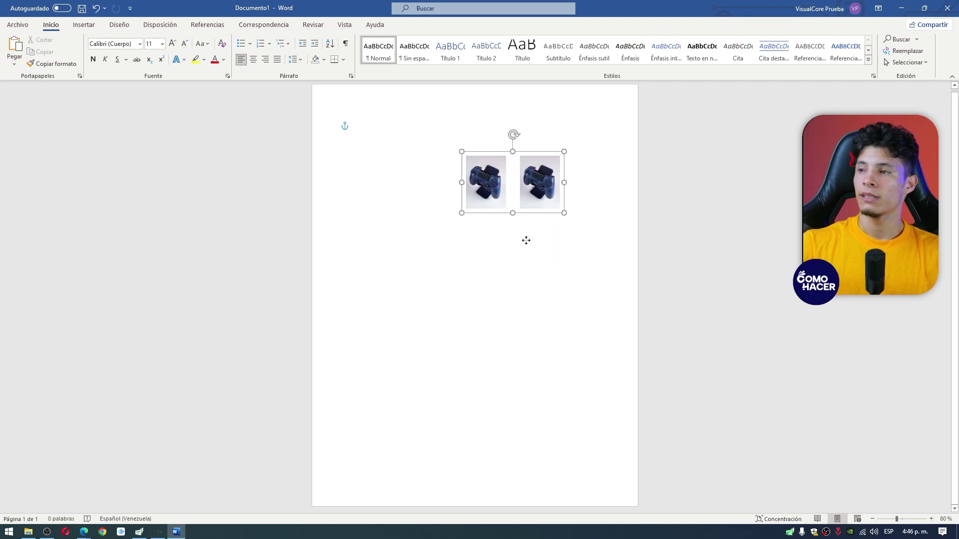
pyautogui.click(502, 202)
pyautogui.click(553, 253)
# - Open the Shapes gallery from the Insert tab
pyautogui.click(84, 24)
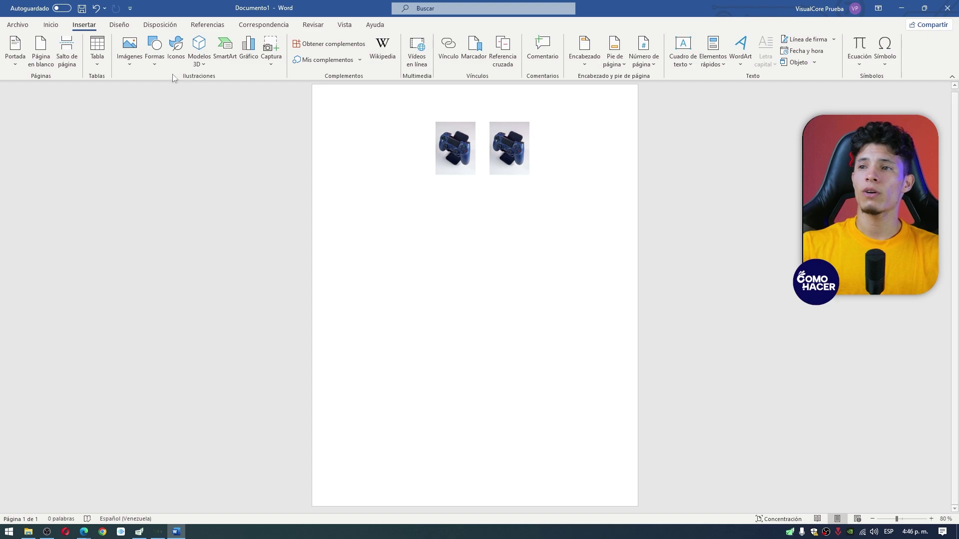
pyautogui.click(176, 50)
pyautogui.click(851, 61)
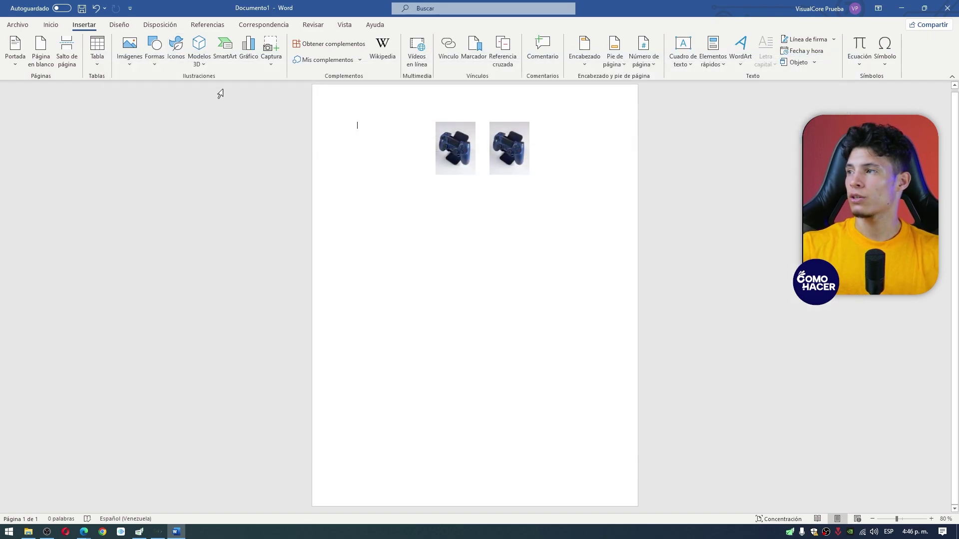
pyautogui.click(154, 50)
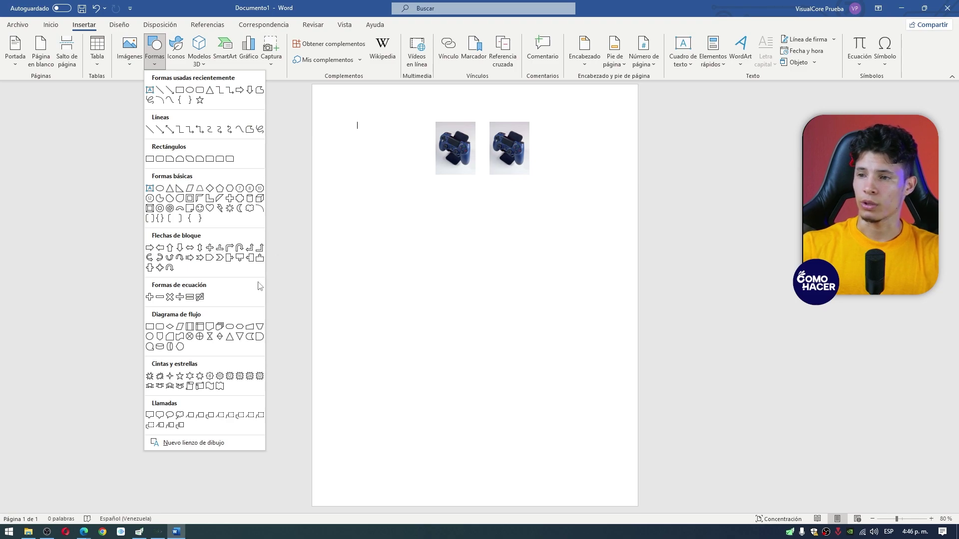
# - Draw a Sun shape below the photos and place a copy to its right
pyautogui.click(229, 208)
pyautogui.moveTo(379, 204); pyautogui.dragTo(489, 323)
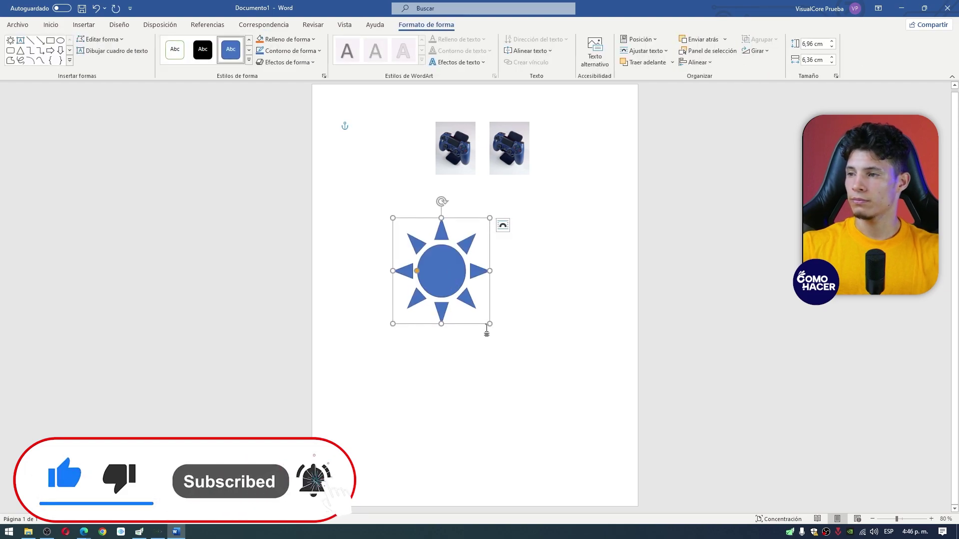
pyautogui.hotkey('ctrl', 'd')
pyautogui.moveTo(521, 261)
pyautogui.mouseDown()
pyautogui.moveTo(546, 280)
pyautogui.moveTo(549, 267)
pyautogui.mouseUp()
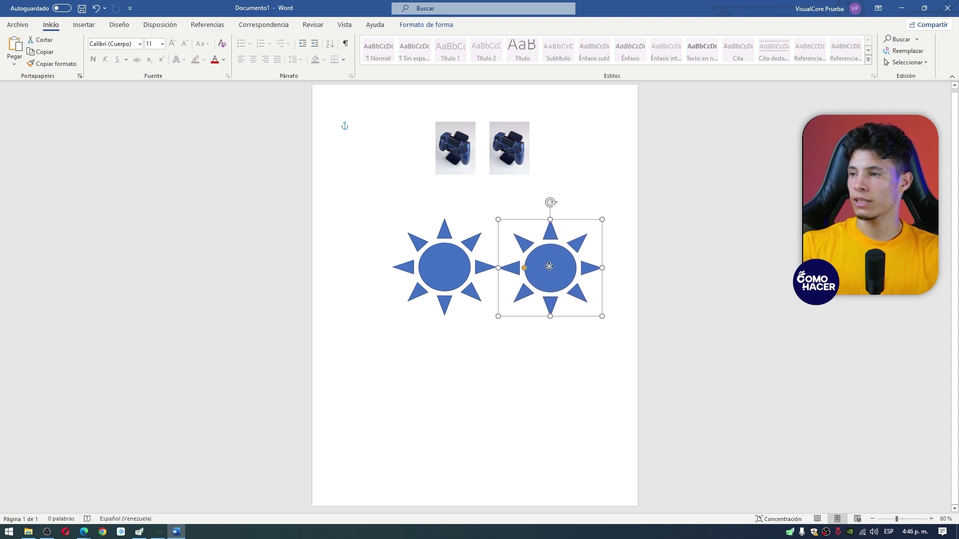
# - Select both starburst shapes together
pyautogui.click(396, 325)
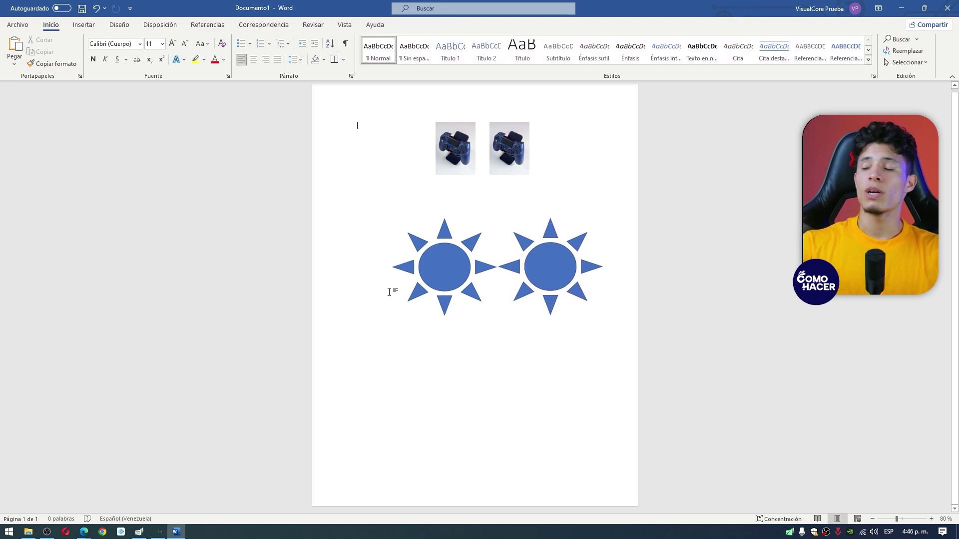
pyautogui.click(433, 276)
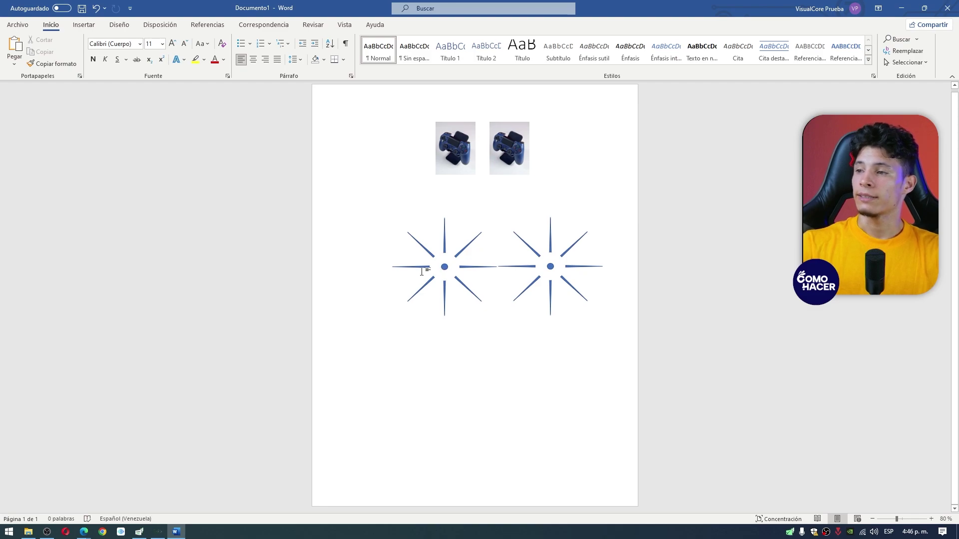
pyautogui.keyDown('shift'); pyautogui.click(551, 276); pyautogui.keyUp('shift')
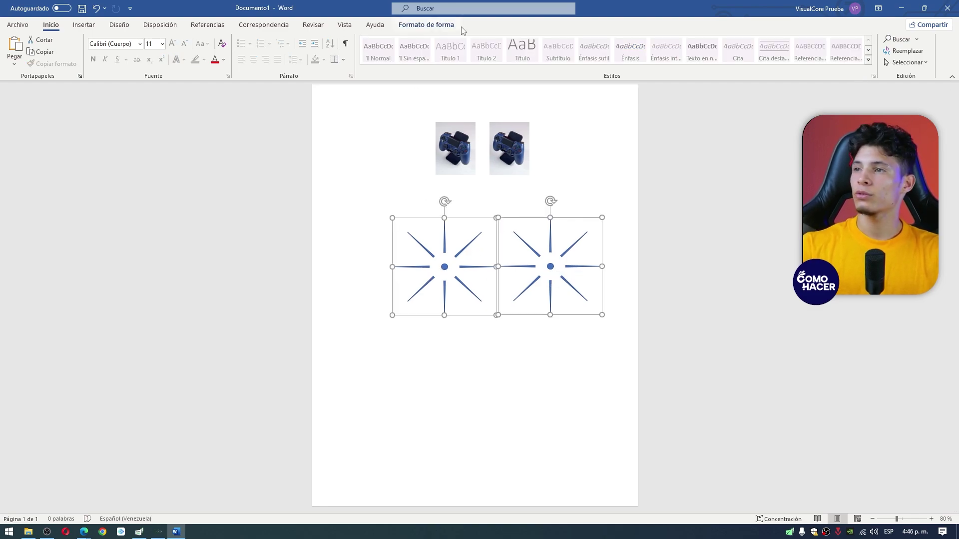
# - Group the two starbursts via Shape Format and drag the group left, just beneath the photos
pyautogui.click(428, 26)
pyautogui.click(759, 39)
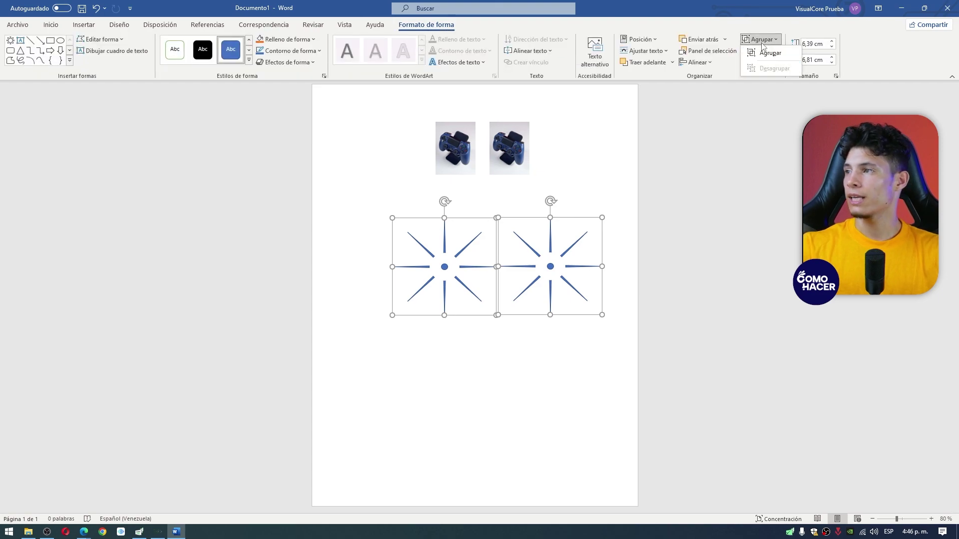
pyautogui.click(764, 51)
pyautogui.moveTo(521, 216)
pyautogui.mouseDown()
pyautogui.moveTo(465, 280)
pyautogui.moveTo(474, 202)
pyautogui.mouseUp()
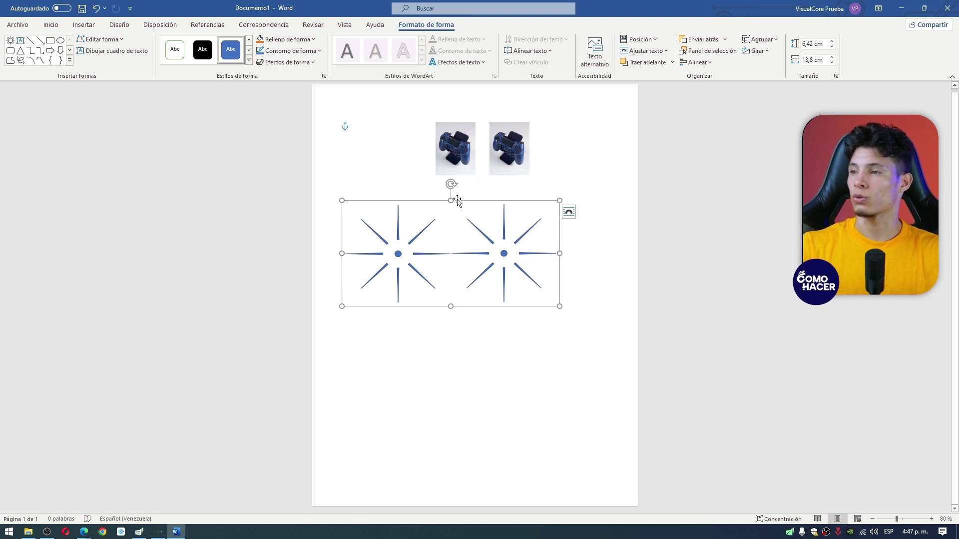
pyautogui.moveTo(459, 203); pyautogui.dragTo(480, 211)
# - Ungroup the starbursts and drag the right one lower on the page
pyautogui.click(760, 39)
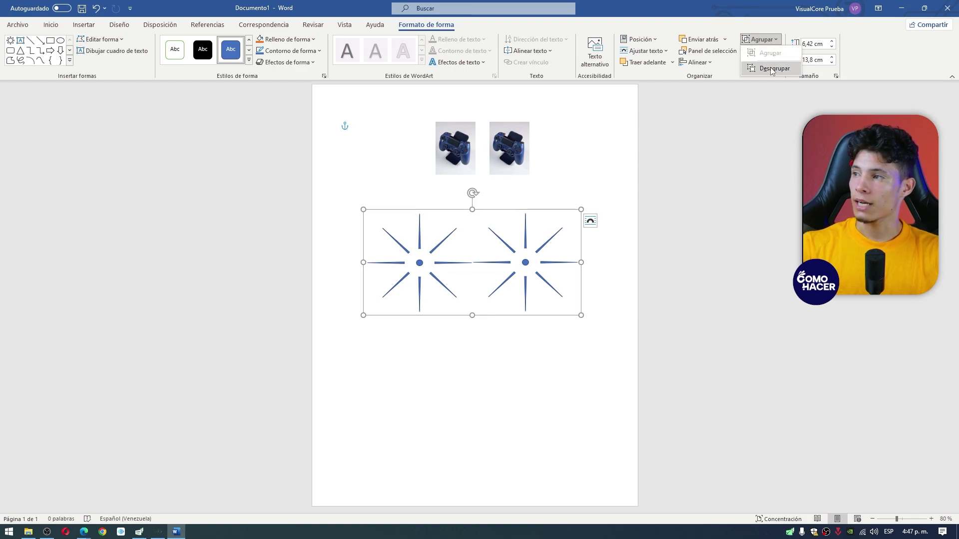
pyautogui.click(773, 68)
pyautogui.click(531, 225)
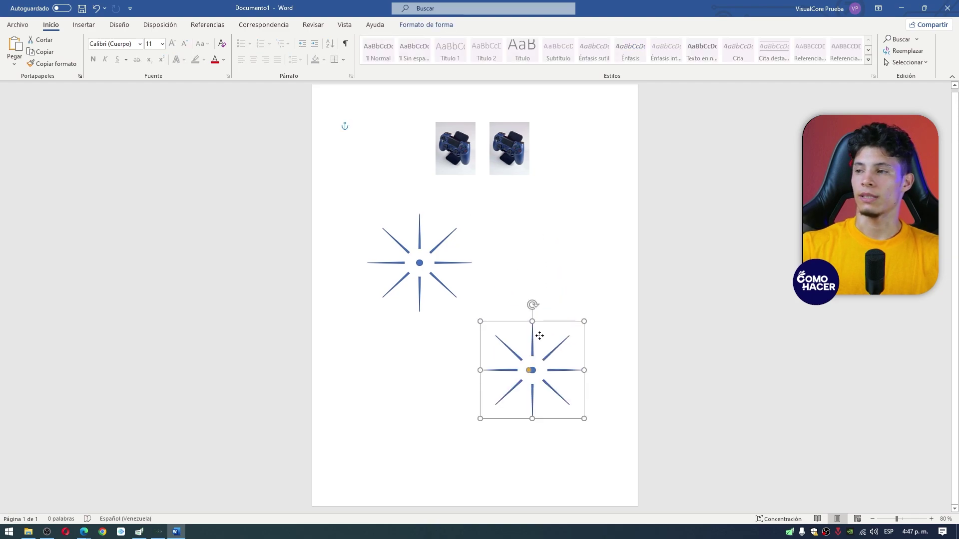
pyautogui.moveTo(527, 223); pyautogui.dragTo(507, 363)
# - Reshape the lower starburst into a sun with a larger centre and fill it yellow
pyautogui.moveTo(501, 403); pyautogui.dragTo(423, 401)
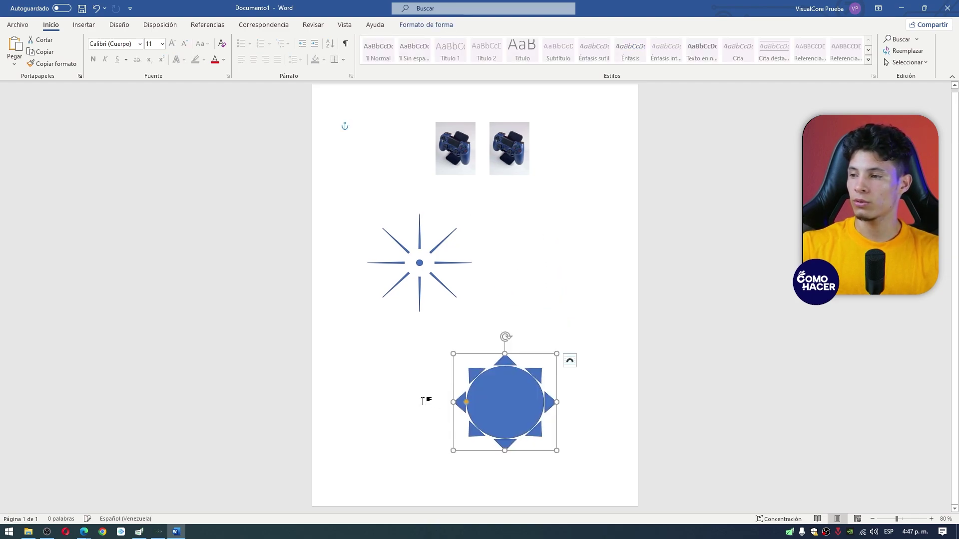
pyautogui.moveTo(482, 401); pyautogui.dragTo(506, 382)
pyautogui.click(426, 24)
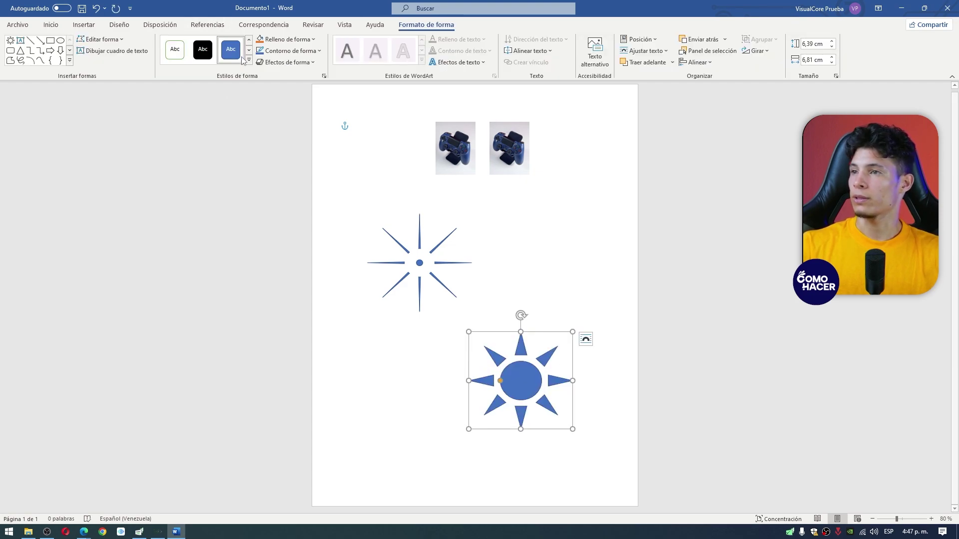
pyautogui.click(315, 51)
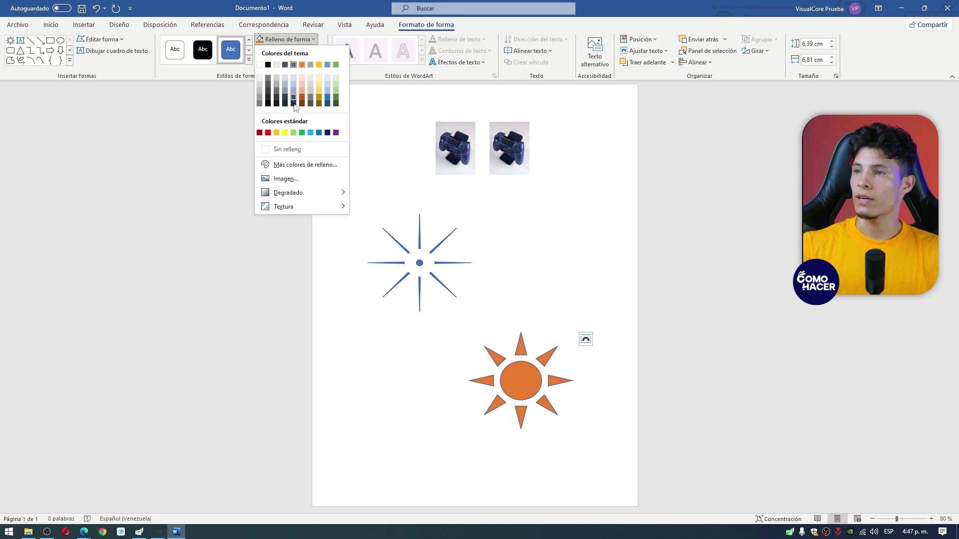
pyautogui.click(285, 143)
pyautogui.click(407, 345)
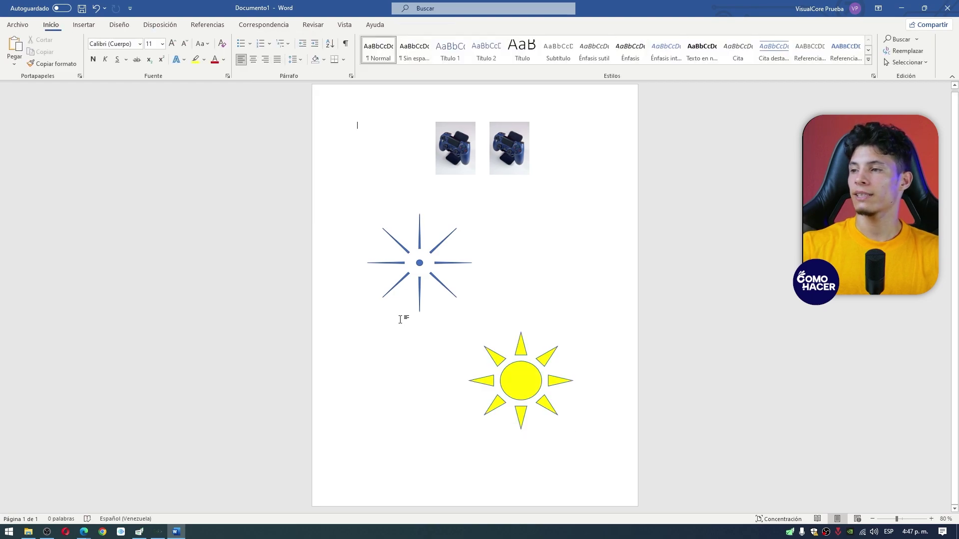